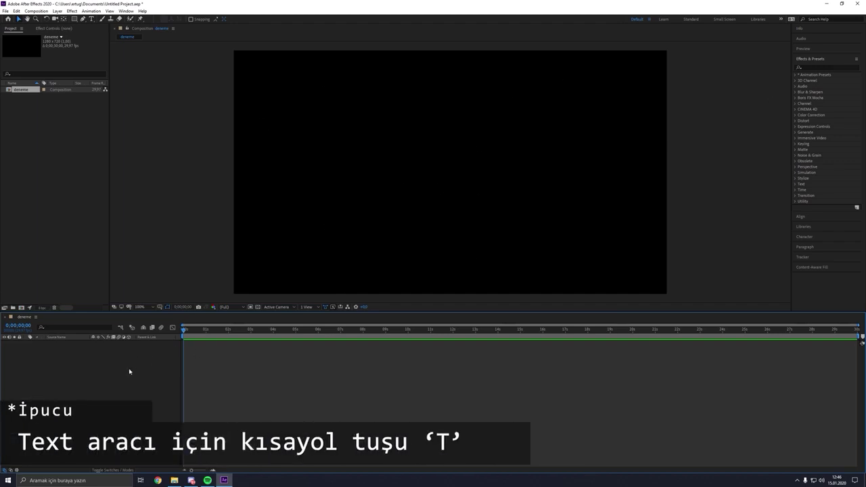
- Add a text layer to the composition reading "El Yazısı Test Deneme"
mouse_move(127, 370)
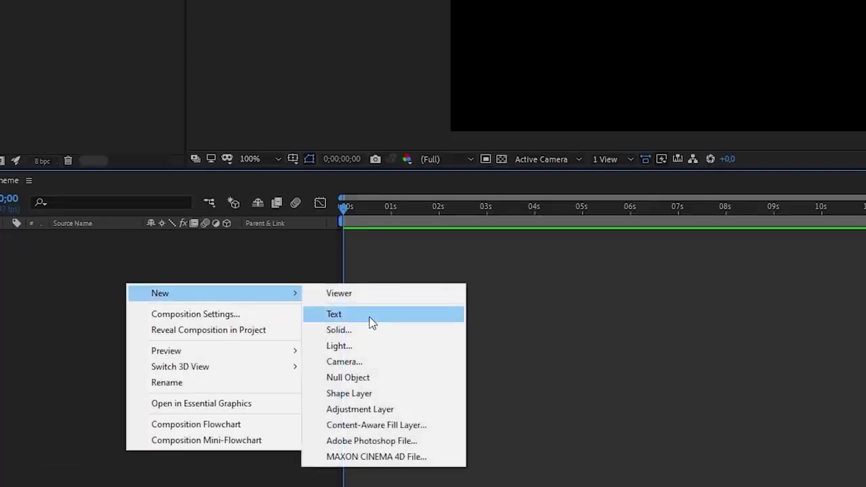
click(369, 316)
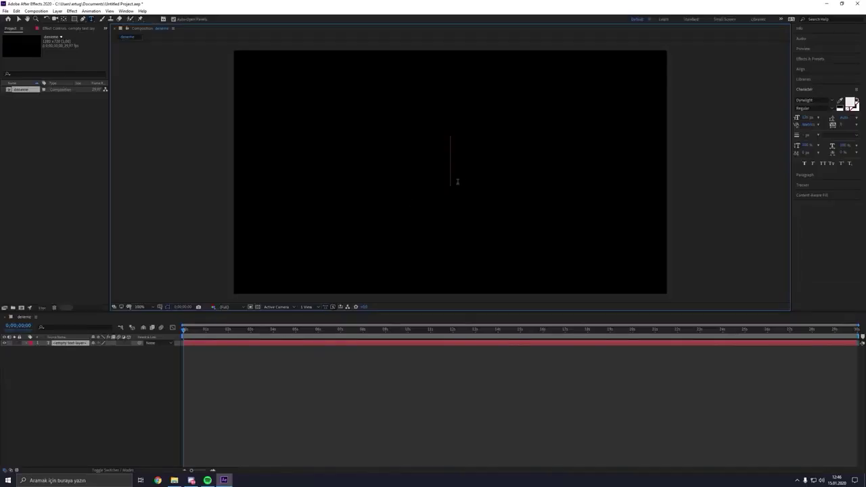
text(El Yazısı Test D)
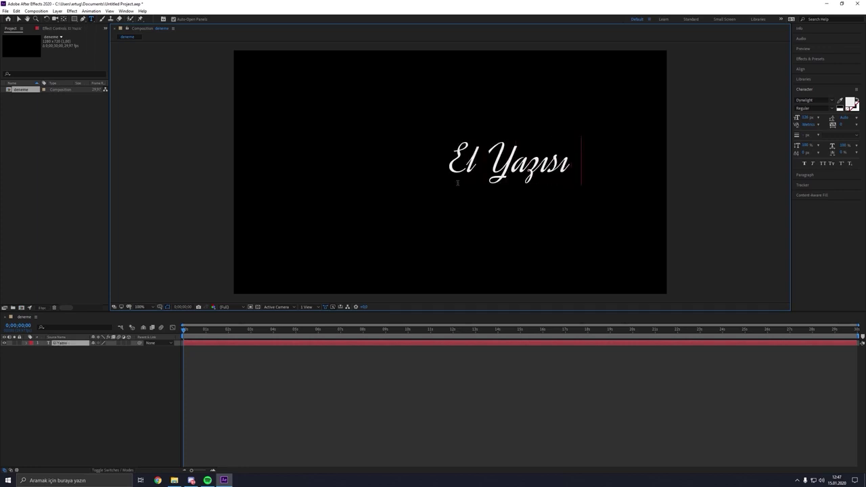
text(en)
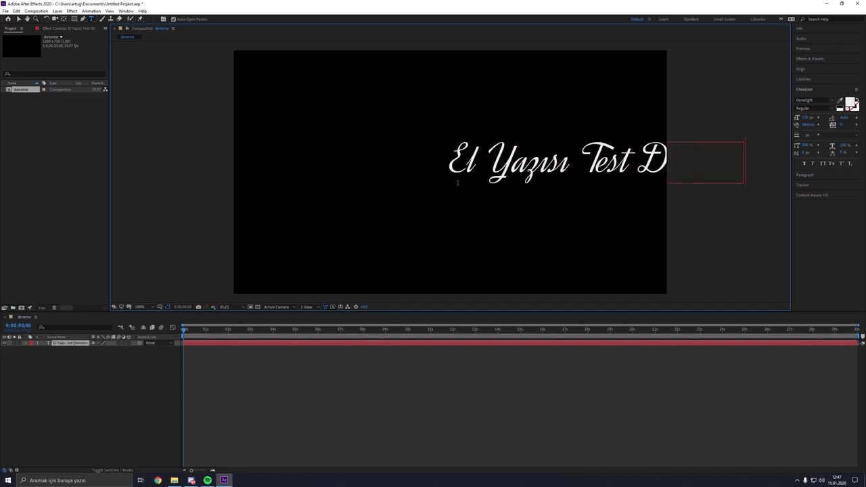
- Enlarge the text to 142 px and position it near the centre of the frame
click(18, 19)
drag(493, 169, 311, 172)
drag(806, 121, 831, 120)
drag(473, 165, 467, 163)
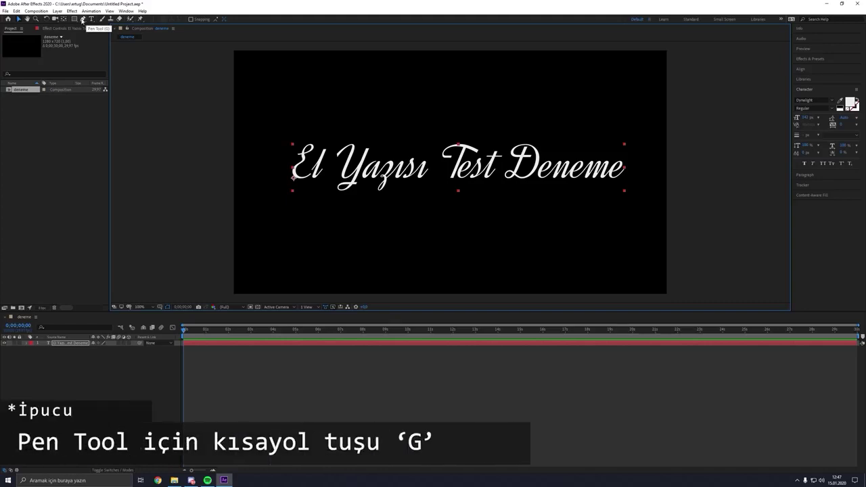
- Draw an open Pen tool mask path along the strokes of the letter E in "El" on the text layer
click(127, 36)
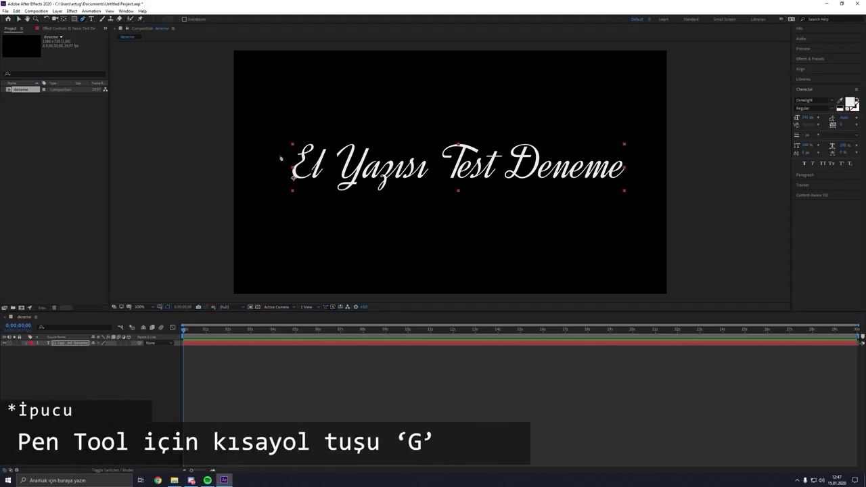
scroll(271, 159, up, 3)
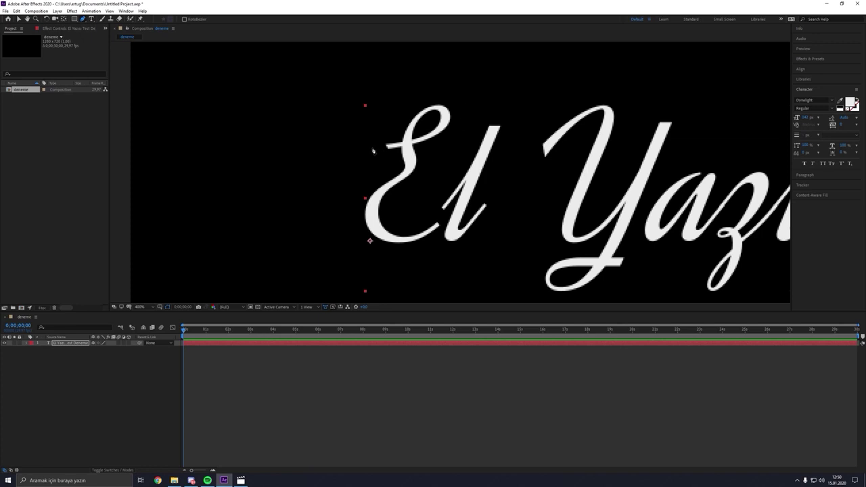
drag(370, 149, 400, 146)
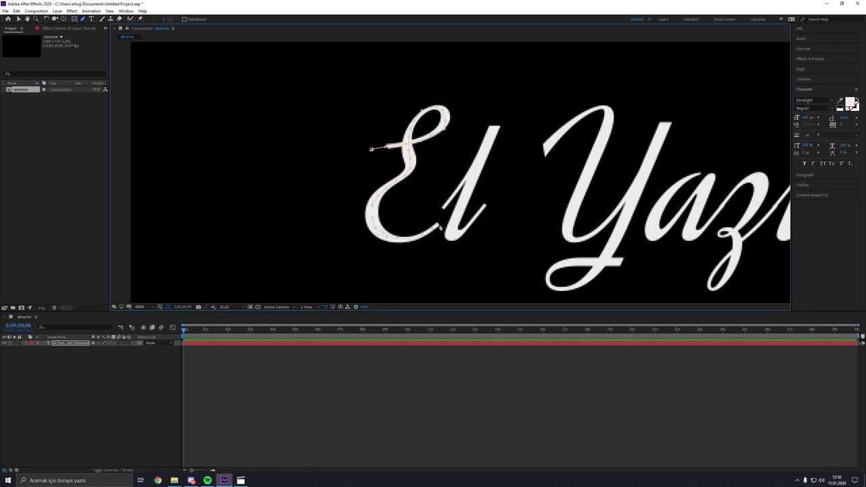
- Trace the letter l of "El" with a separate open mask path that extends slightly past the stroke's top
click(443, 207)
ctrl+click(443, 208)
click(441, 208)
click(464, 183)
click(474, 167)
click(493, 128)
click(469, 186)
click(461, 206)
click(451, 233)
click(486, 203)
drag(493, 129, 496, 122)
- Trace the capital Y of "Yazısı" with its own mask path, following the bowl, the long stem and the lower loop
click(540, 150)
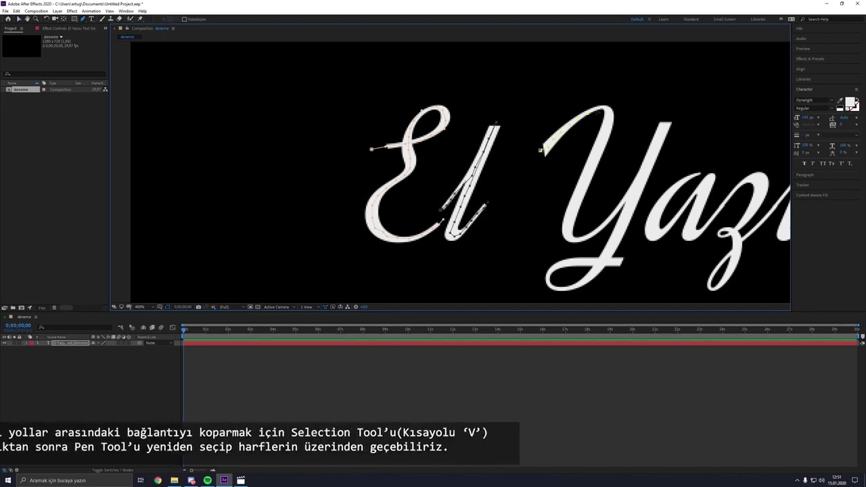
click(560, 132)
click(604, 109)
click(599, 145)
click(580, 185)
click(571, 218)
click(575, 239)
click(624, 200)
click(666, 115)
click(655, 150)
click(640, 182)
click(602, 262)
click(561, 289)
click(546, 275)
click(628, 262)
- Start a new mask path for the lowercase letters of "Yazısı" and trace the letter a
click(702, 172)
key(ctrl+z)
click(702, 172)
click(668, 193)
click(656, 213)
click(652, 235)
click(709, 180)
click(688, 237)
- Continue the same mask path through the letter z of "Yazısı", including its descending loop
click(720, 212)
click(760, 178)
click(748, 211)
click(721, 235)
click(740, 244)
click(714, 289)
click(721, 263)
- Continue the path along the first ı and the s of "Yazısı"
drag(771, 222, 485, 204)
click(509, 172)
click(514, 162)
click(508, 218)
click(545, 171)
click(557, 154)
click(560, 192)
click(553, 205)
click(534, 218)
- Finish the lowercase path of "Yazısı" by tracing the final ı to just past its tail
click(569, 199)
click(605, 162)
click(587, 217)
click(619, 187)
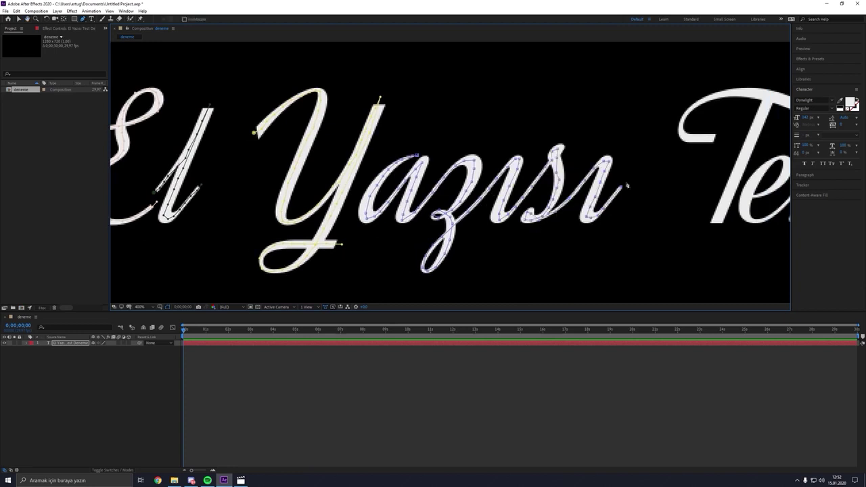
click(624, 182)
- Trace the capital T of "Test" with a new mask path, following the curved top bar and down the stem
drag(706, 173, 391, 206)
click(405, 173)
click(375, 172)
click(385, 132)
click(423, 124)
click(483, 139)
click(507, 147)
click(433, 176)
click(418, 216)
click(408, 240)
click(398, 264)
- Start a separate mask path on the text layer for the lowercase letters of "Test" and trace the e
click(426, 230)
key(ctrl+z)
click(70, 343)
click(423, 230)
click(460, 219)
click(470, 190)
click(427, 236)
- Continue the lowercase path through the letter s of "Test"
click(503, 196)
click(512, 181)
click(511, 217)
click(485, 250)
click(476, 254)
- Trace the stem and tail of the final t in "Test", and draw a separate path for its crossbar
click(541, 208)
click(576, 144)
click(549, 211)
click(538, 254)
click(576, 217)
click(537, 169)
click(603, 171)
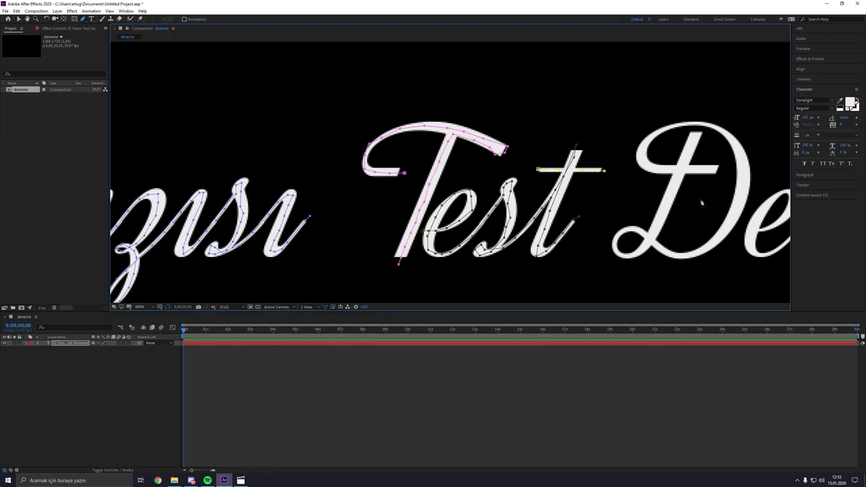
- Trace the capital D of "Deneme" with one mask path, from its inner bar around the bowl and up the stem
drag(702, 201, 356, 184)
click(379, 154)
click(354, 154)
click(329, 153)
click(311, 152)
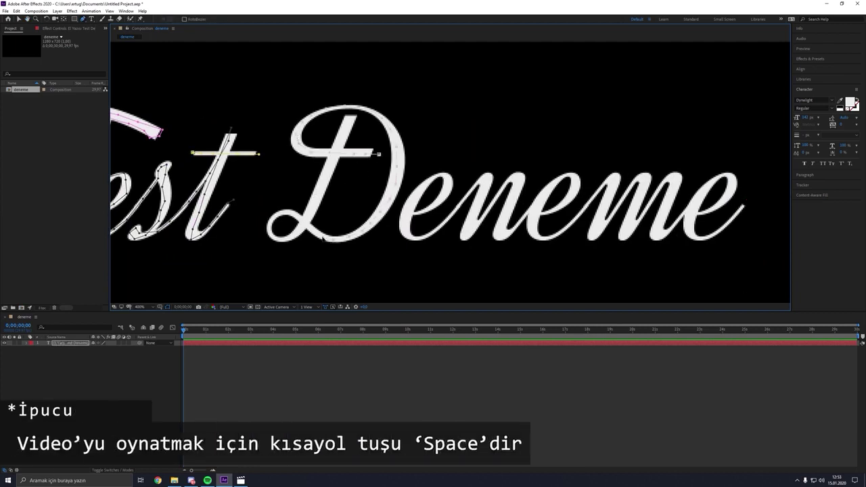
click(280, 240)
click(315, 205)
click(352, 113)
key(ctrl+shift+a)
- Start a new mask path for the lowercase letters of "Deneme" and trace the first e
click(397, 214)
click(437, 204)
click(447, 176)
click(408, 208)
- Continue the lowercase path along the letter n of "Deneme"
click(487, 175)
click(475, 215)
click(466, 232)
click(517, 176)
click(502, 220)
click(497, 237)
click(508, 234)
- Continue the path around the middle e of "Deneme"
click(536, 208)
click(535, 216)
click(578, 184)
click(567, 176)
click(538, 234)
click(576, 217)
- Continue the path over the arches of the letter m in "Deneme"
click(614, 177)
click(592, 237)
click(641, 192)
click(632, 218)
click(624, 237)
click(659, 192)
click(677, 176)
click(664, 213)
click(658, 238)
click(685, 210)
- Finish tracing "Deneme" with the last e, ending the path at its tail, and leave the Pen tool
click(710, 209)
click(732, 181)
click(725, 175)
click(697, 202)
click(690, 225)
click(698, 238)
click(743, 205)
scroll(744, 201, down, 2)
drag(392, 210, 480, 197)
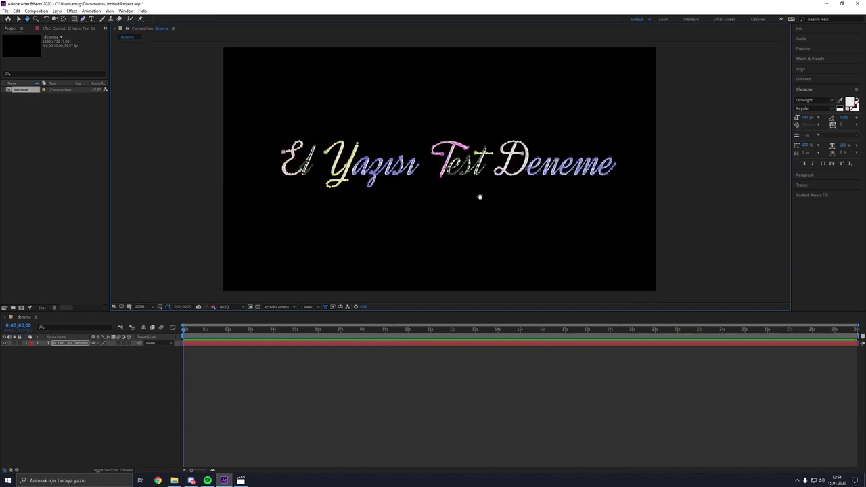
key(v)
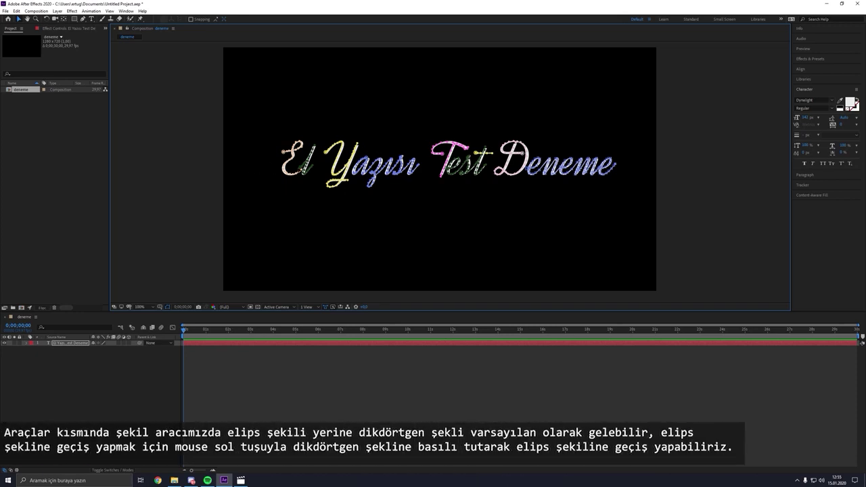
- Examine the mask paths over the letters of all three words up close, and check the whole title
key(h)
scroll(294, 165, up, 2)
drag(308, 145, 382, 177)
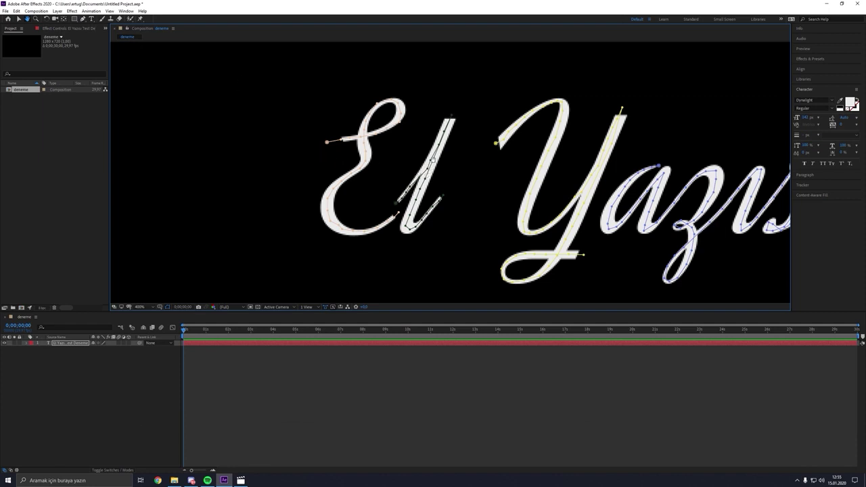
drag(483, 172, 437, 171)
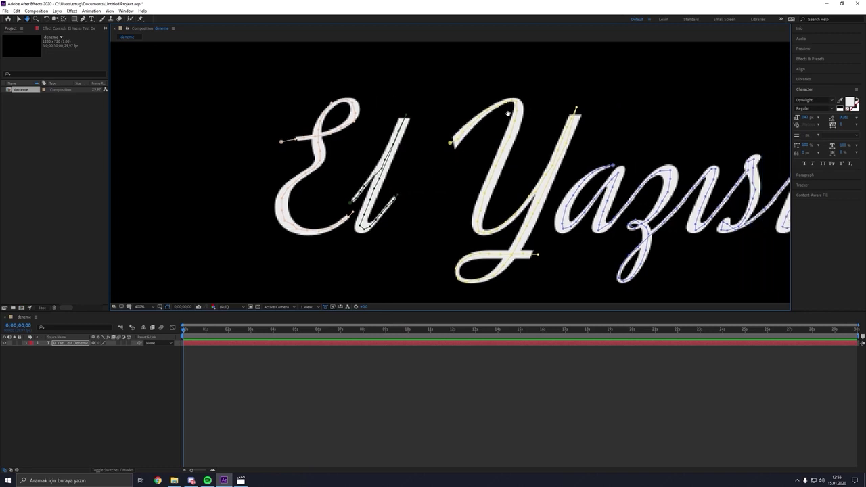
drag(507, 114, 474, 128)
drag(426, 187, 408, 169)
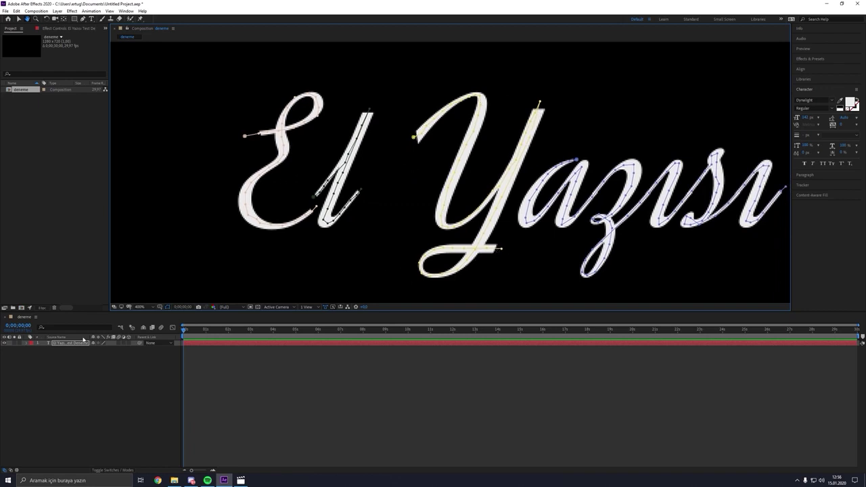
drag(470, 249, 306, 253)
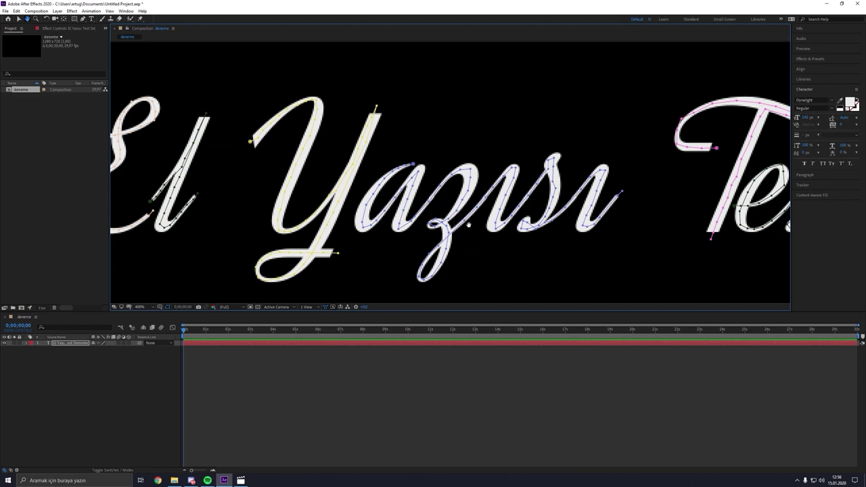
drag(646, 203, 602, 206)
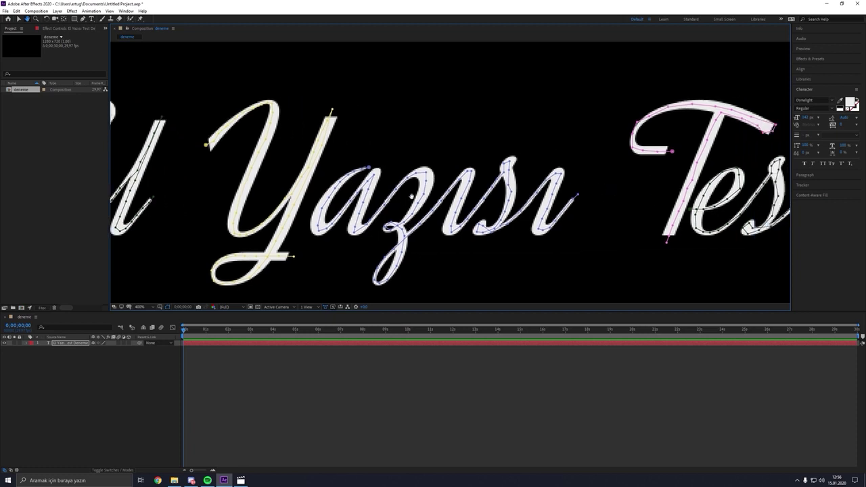
drag(640, 202, 449, 185)
drag(764, 179, 408, 189)
drag(587, 187, 371, 187)
mouse_move(456, 170)
mouse_down()
mouse_move(658, 169)
mouse_move(621, 172)
mouse_up()
drag(417, 175, 524, 164)
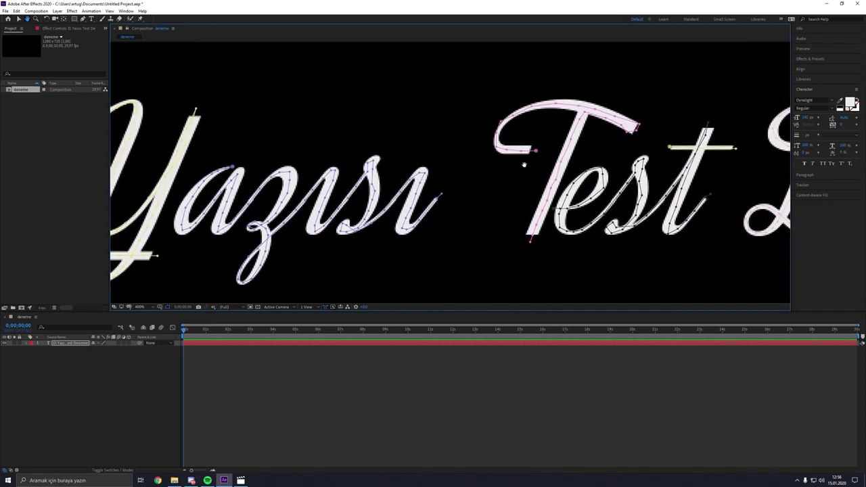
scroll(480, 180, down, 2)
scroll(497, 181, down, 2)
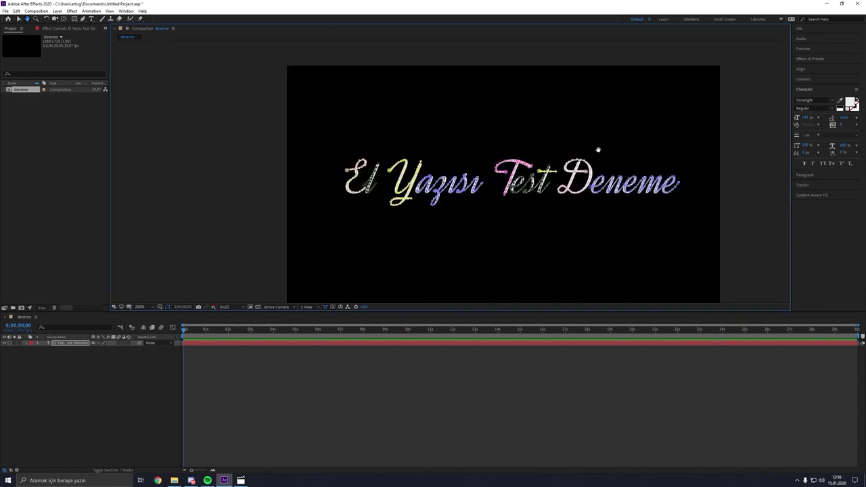
drag(655, 116, 592, 96)
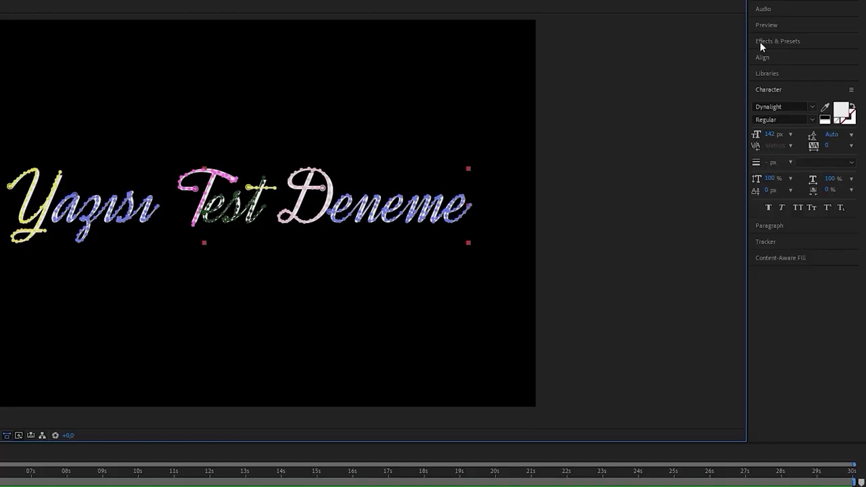
- Find the Stroke effect among the Generate effects by searching for "stroke" and apply it to the text layer
click(800, 59)
click(777, 54)
text(stroke)
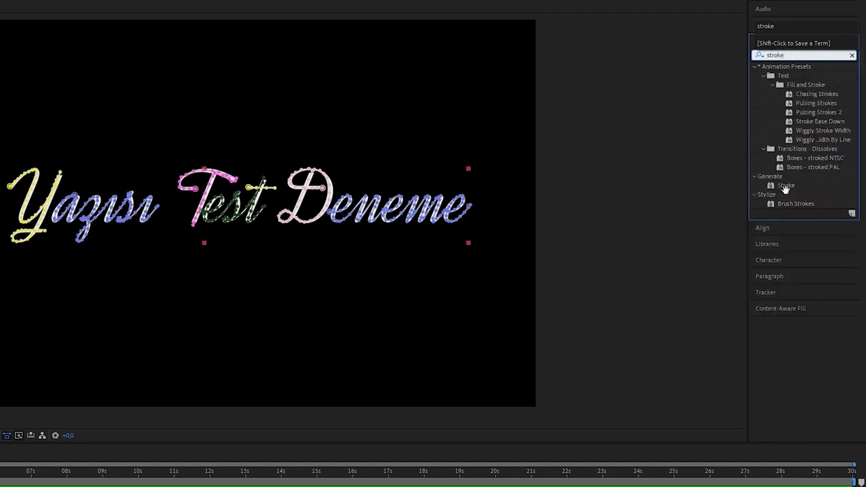
mouse_move(796, 186)
mouse_down()
mouse_move(734, 190)
mouse_move(518, 232)
mouse_up()
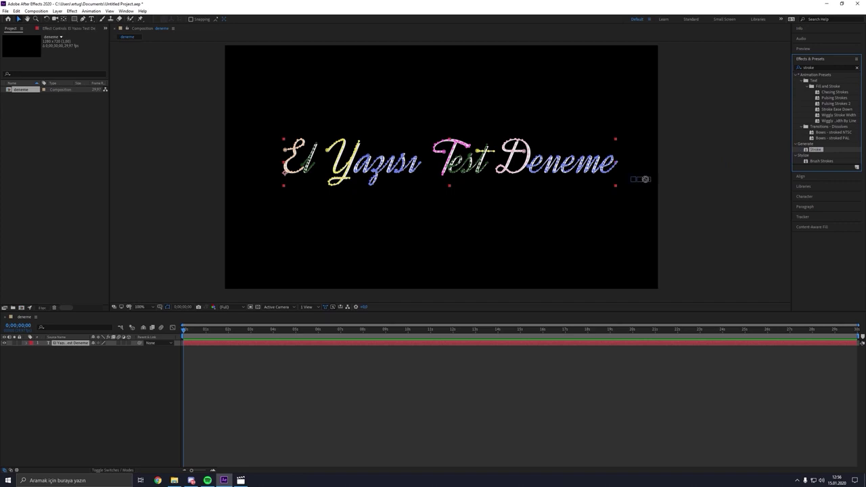
mouse_move(645, 179)
mouse_down()
mouse_move(129, 291)
mouse_move(73, 346)
mouse_up()
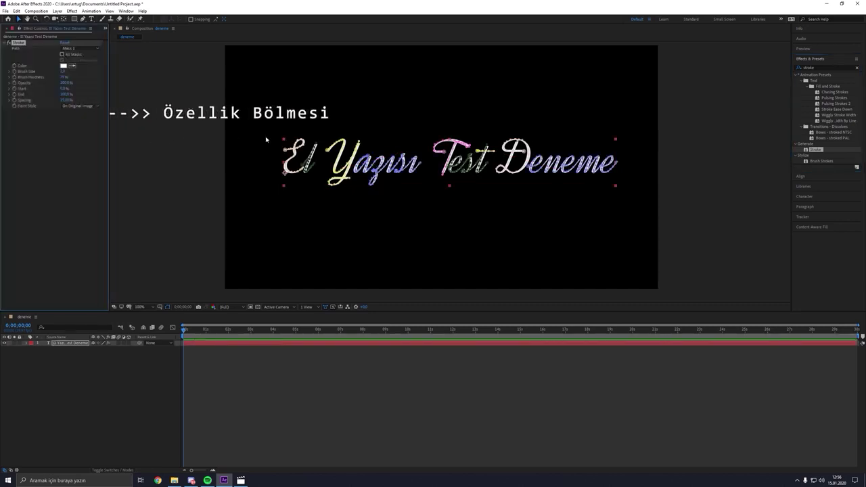
- Make the Stroke effect use all masks, stroked sequentially
click(79, 48)
click(79, 49)
click(80, 49)
click(46, 58)
click(61, 60)
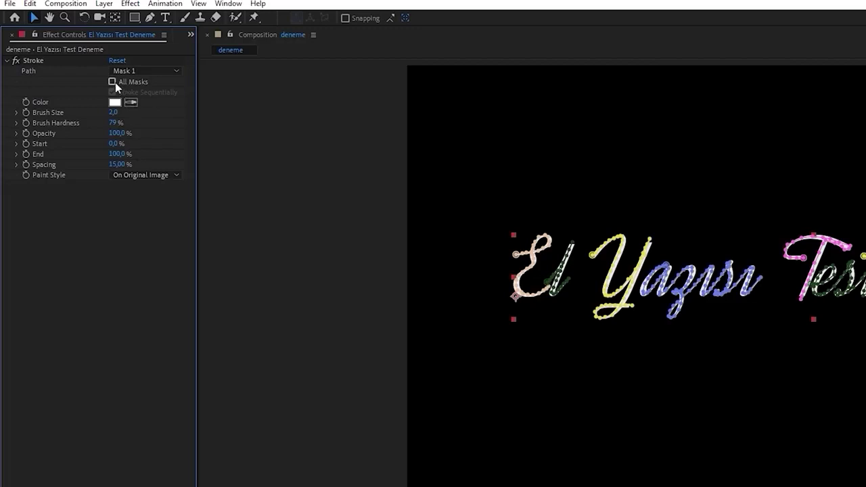
click(113, 82)
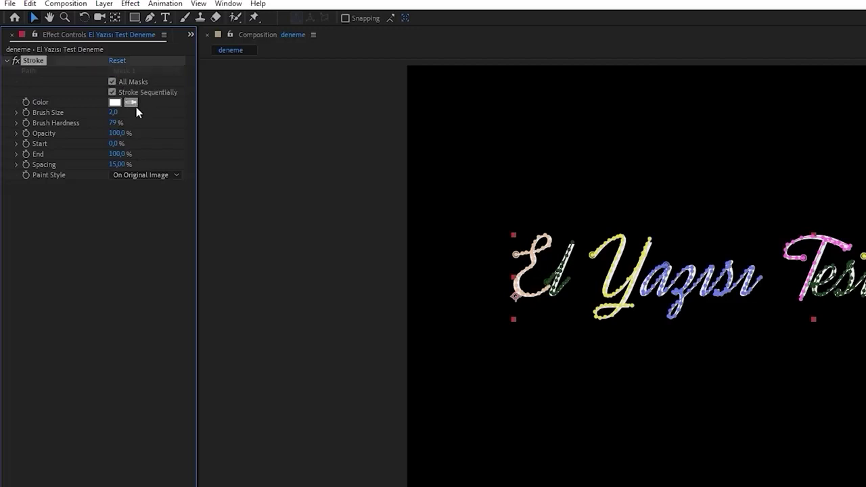
click(103, 117)
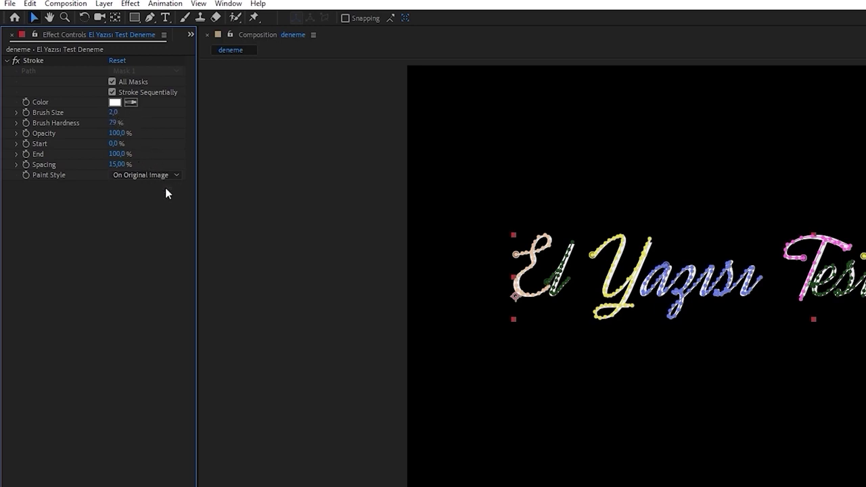
- Set the Stroke effect's paint style to Reveal Original Image and deselect the text layer to check the lettering
click(148, 174)
click(73, 193)
click(128, 177)
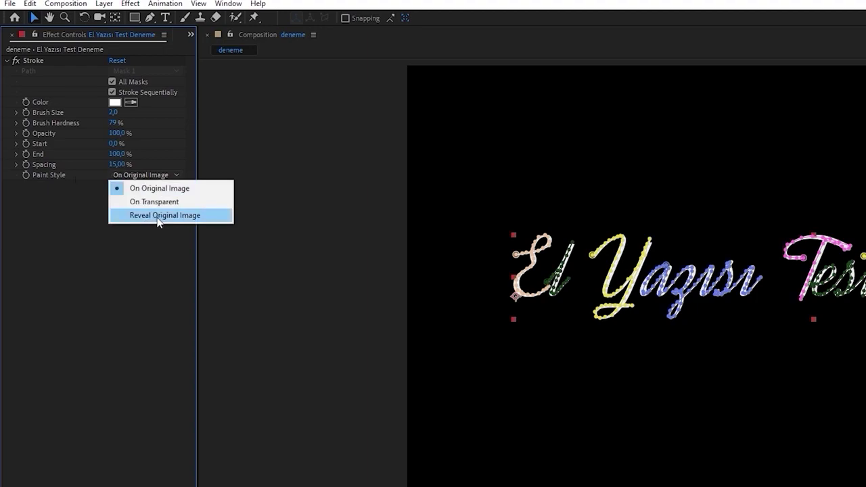
click(157, 217)
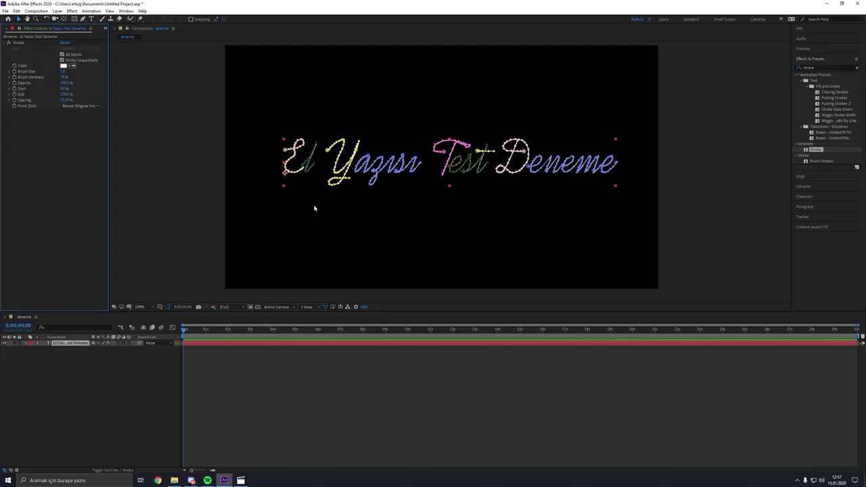
click(313, 208)
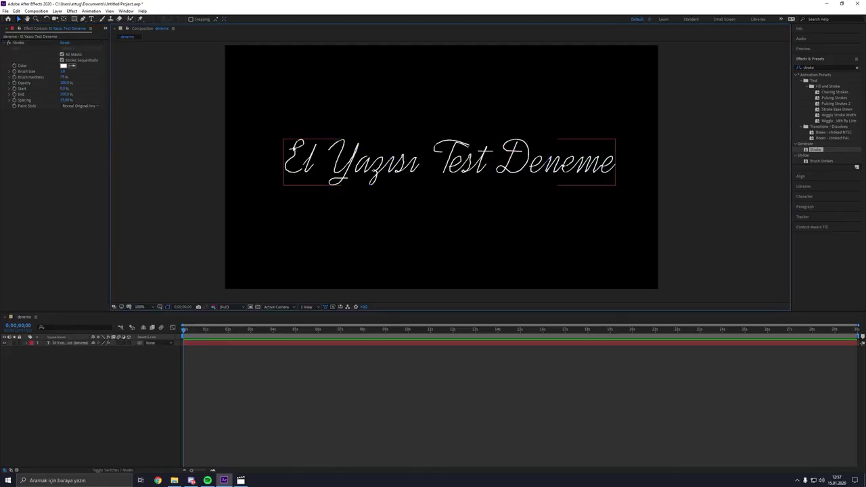
- Set the Stroke effect's brush size to 15 so the strokes cover the full width of the letters
drag(63, 71, 83, 71)
click(67, 71)
key(Return)
click(83, 132)
click(354, 218)
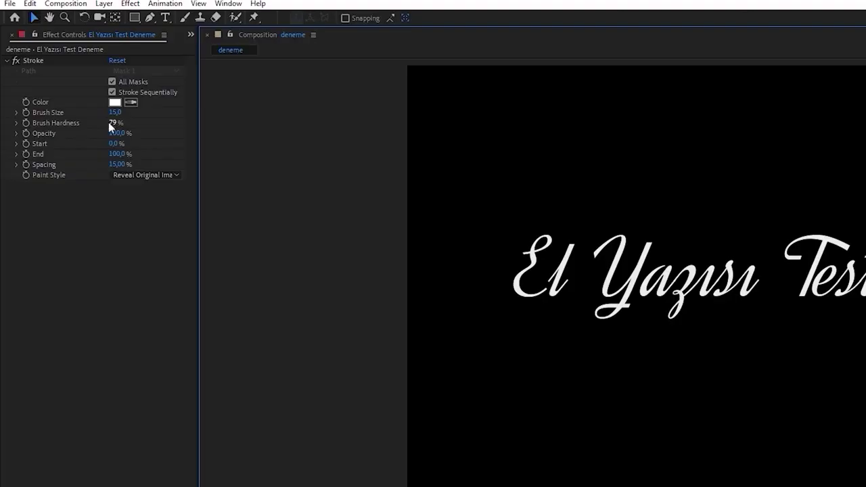
mouse_move(123, 127)
mouse_down()
mouse_move(110, 122)
mouse_move(119, 127)
mouse_up()
click(118, 164)
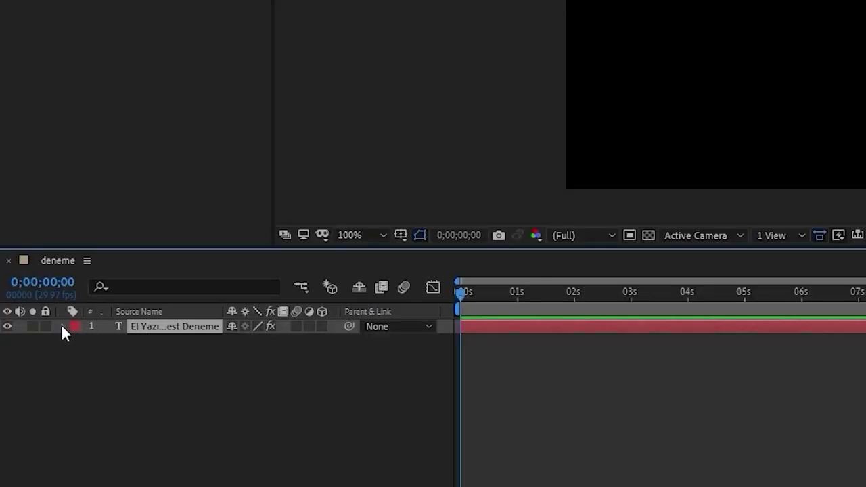
- Expand the text layer's Stroke properties in the timeline and keyframe End at 0% at 2 seconds
click(64, 326)
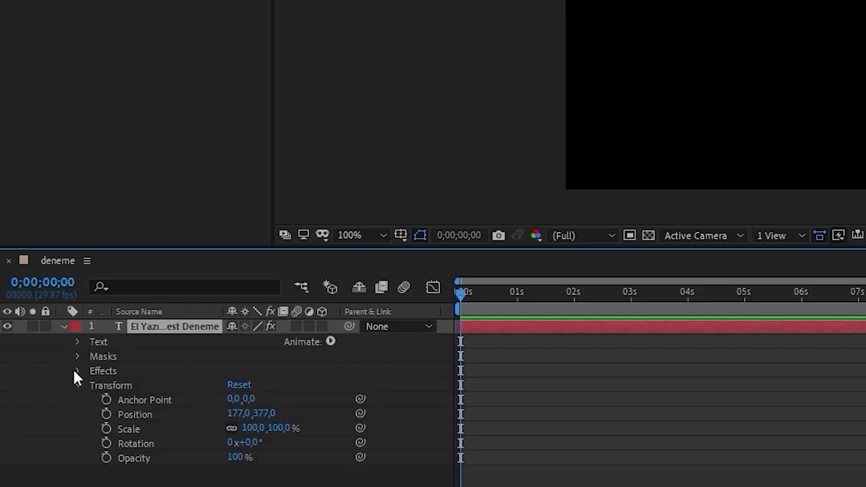
click(73, 369)
click(93, 385)
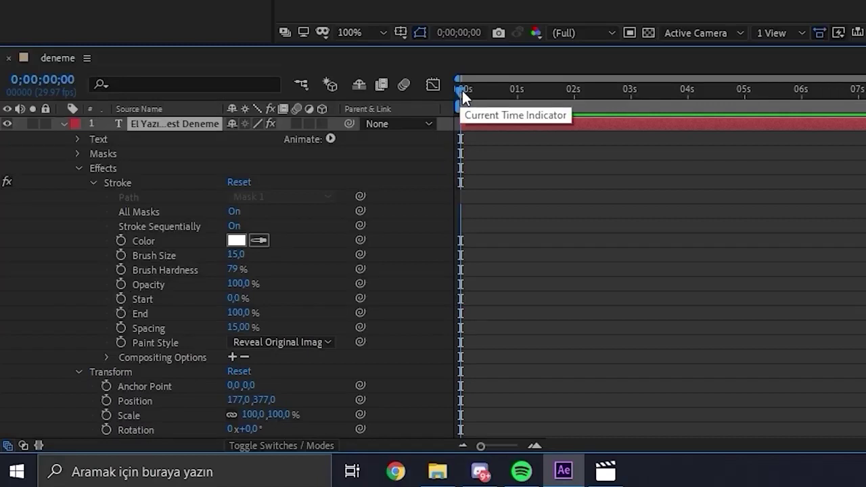
mouse_move(463, 97)
mouse_down()
mouse_move(570, 108)
mouse_move(574, 99)
mouse_up()
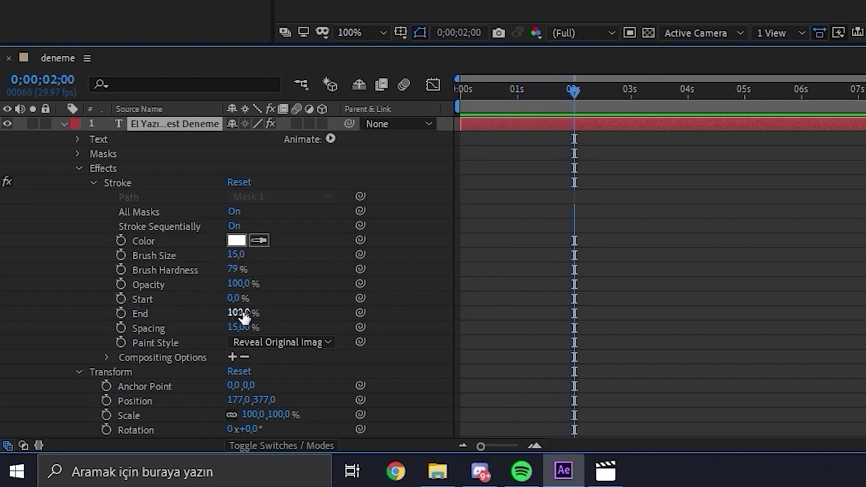
drag(244, 314, 107, 309)
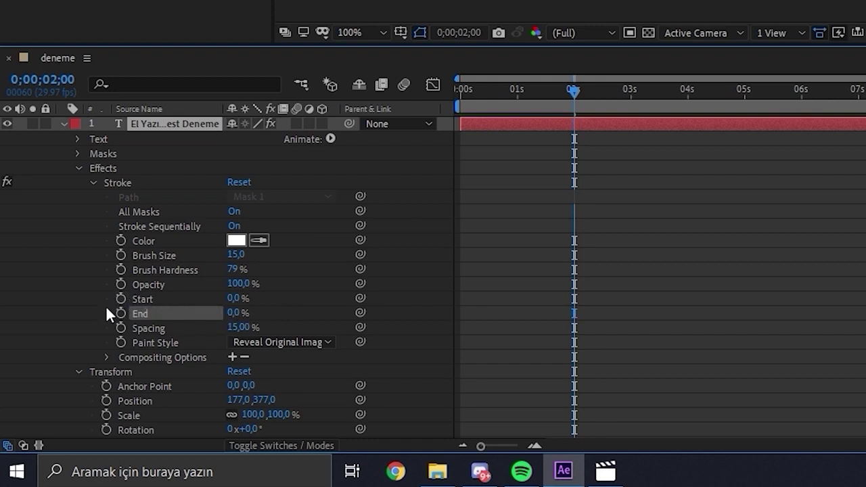
click(121, 312)
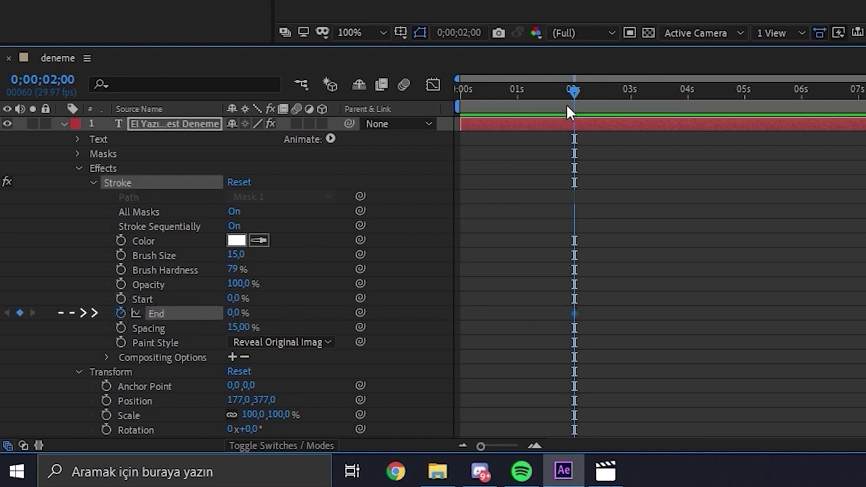
- Add a second End keyframe of 100% at 4 seconds
drag(588, 92, 670, 107)
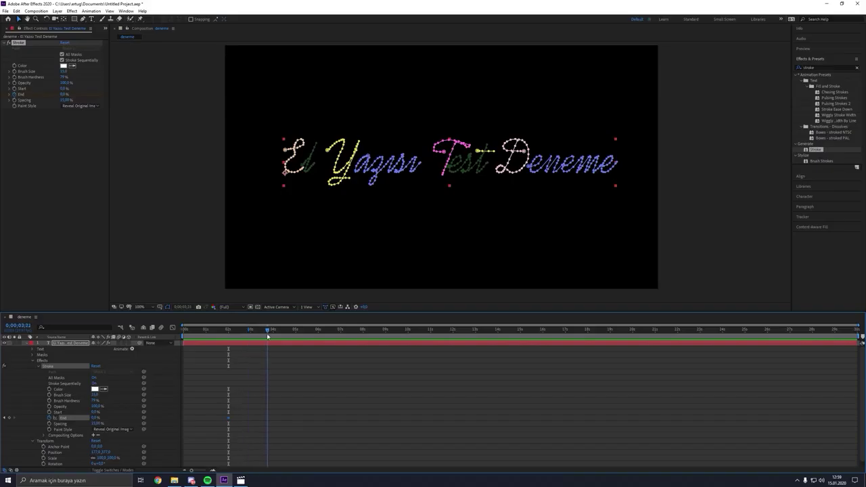
drag(267, 336, 273, 336)
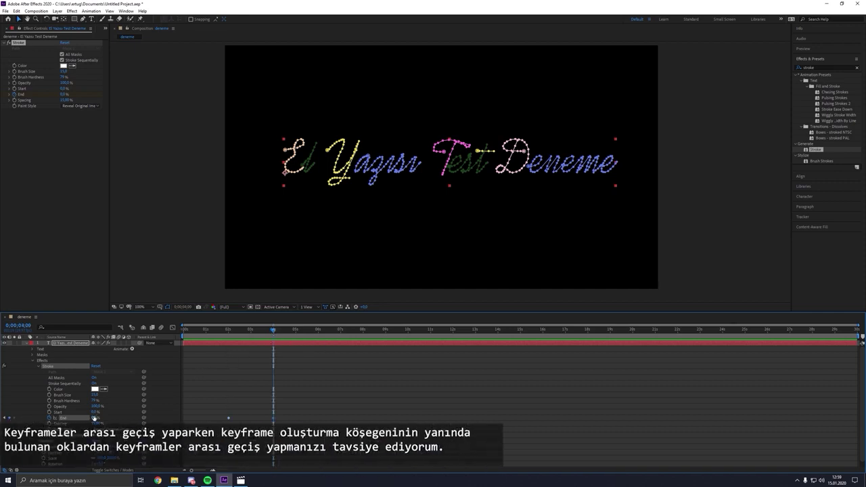
drag(92, 417, 122, 415)
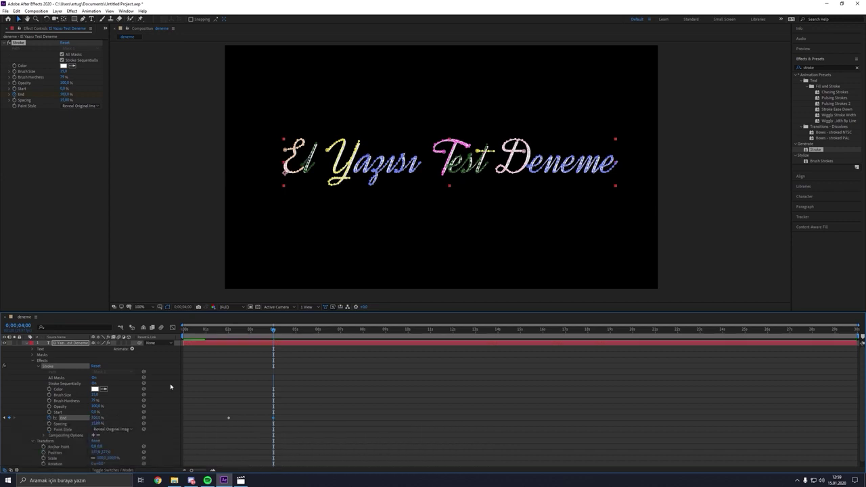
- Play back the handwriting animation from just before the first End keyframe
drag(270, 332, 219, 332)
key(space)
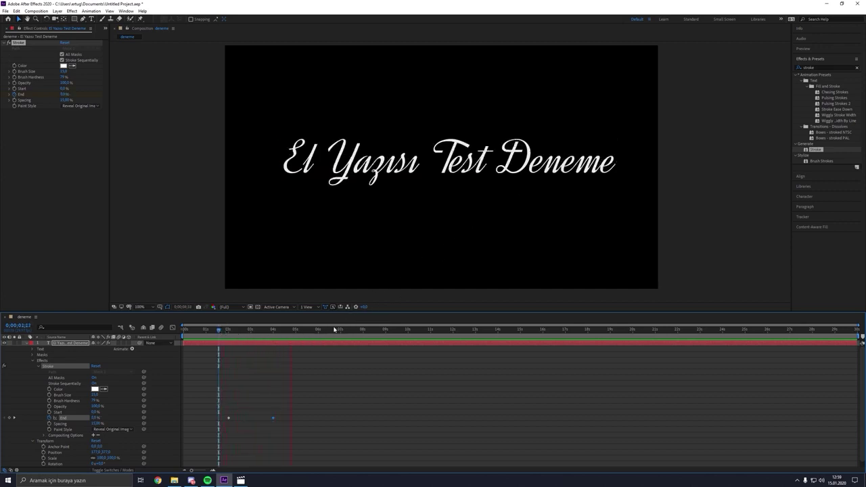
key(space)
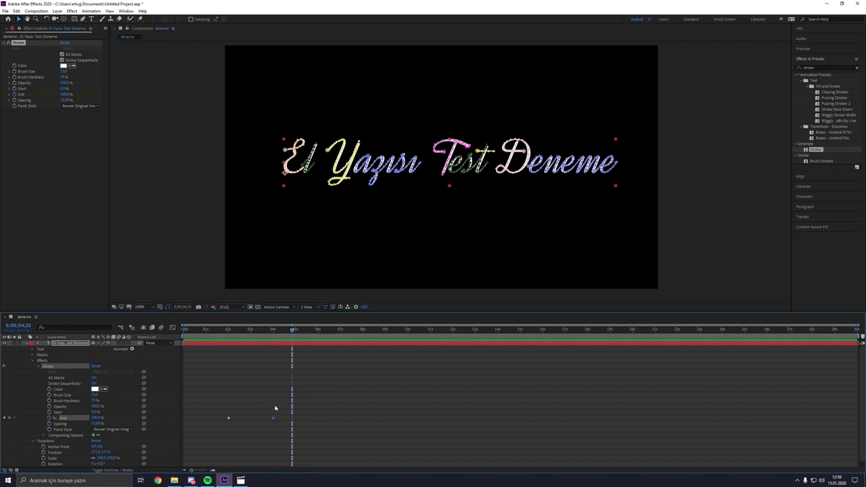
- Slow the writing by moving the second End keyframe to just before 7 seconds, and replay the animation
drag(279, 393, 334, 419)
drag(294, 335, 216, 344)
key(space)
key(space)
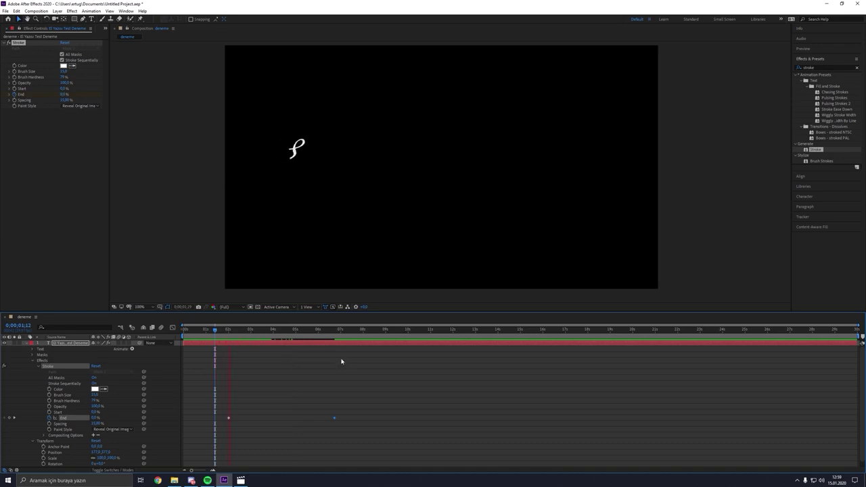